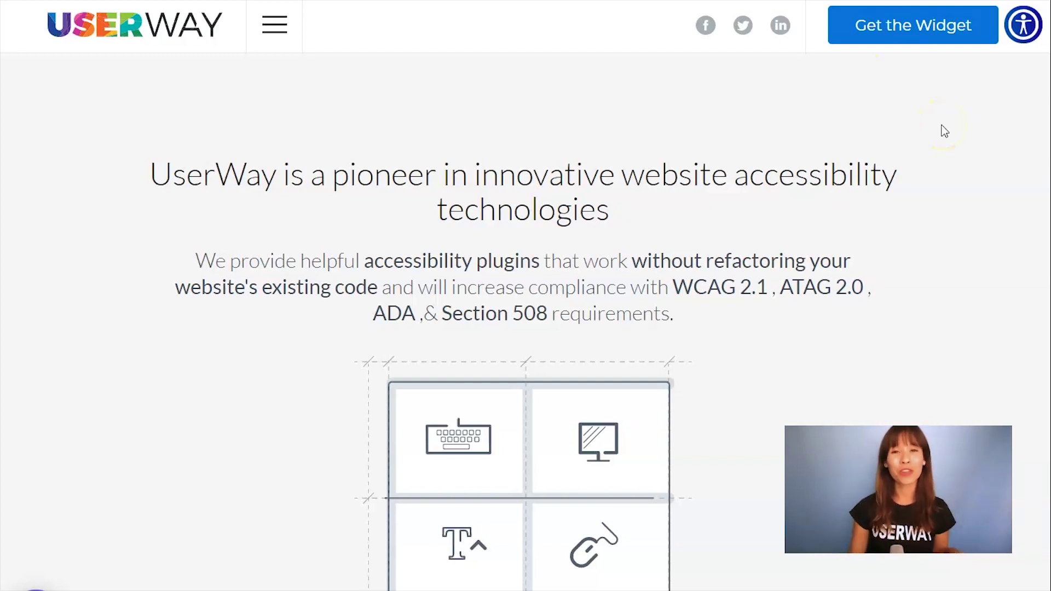
- Start the free widget setup, accept the EULA and policies, and submit the name and email
click(919, 29)
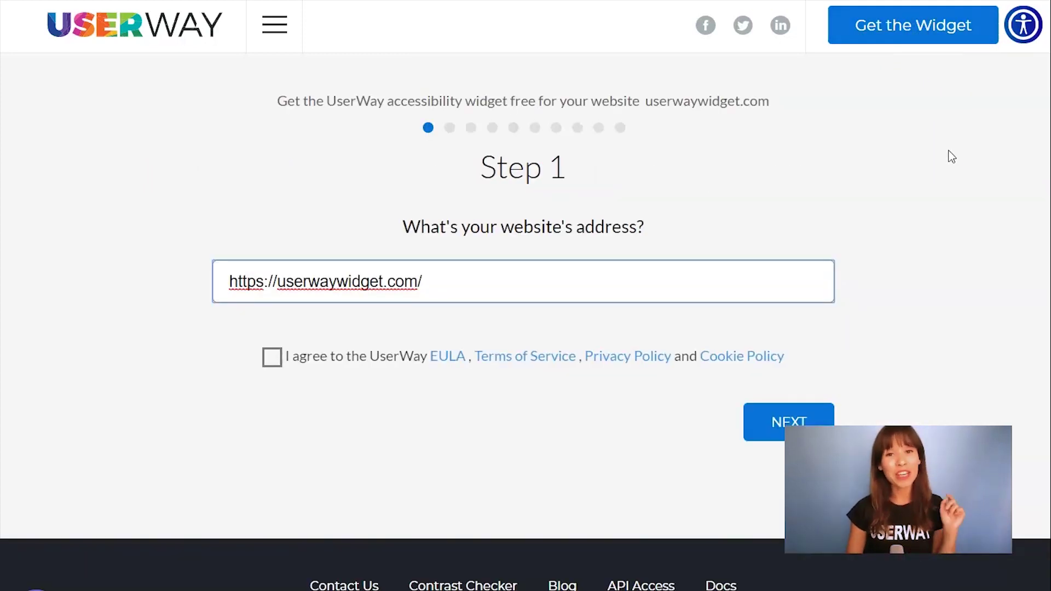
click(272, 358)
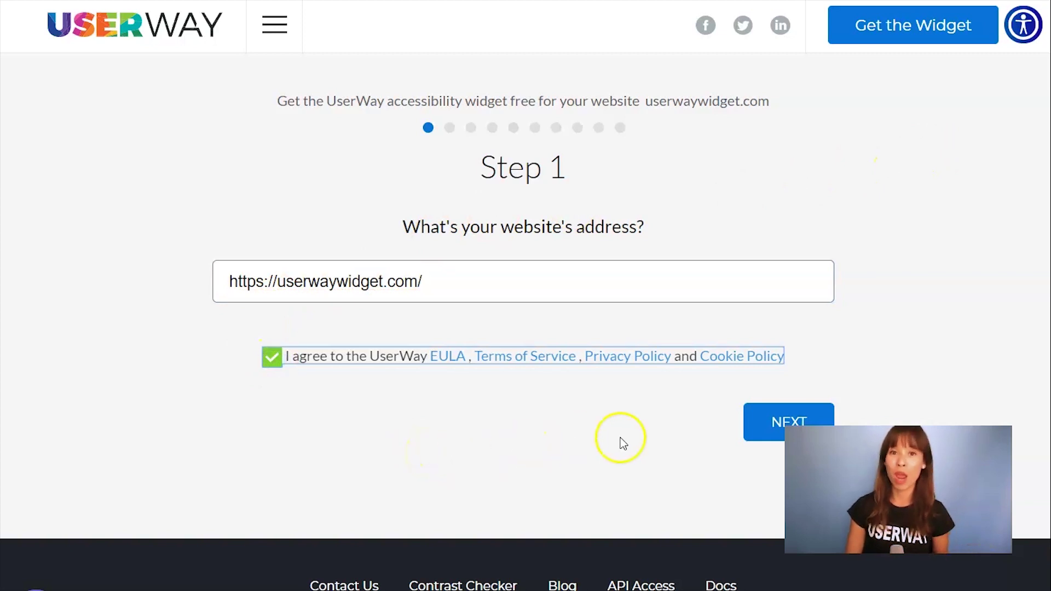
click(772, 427)
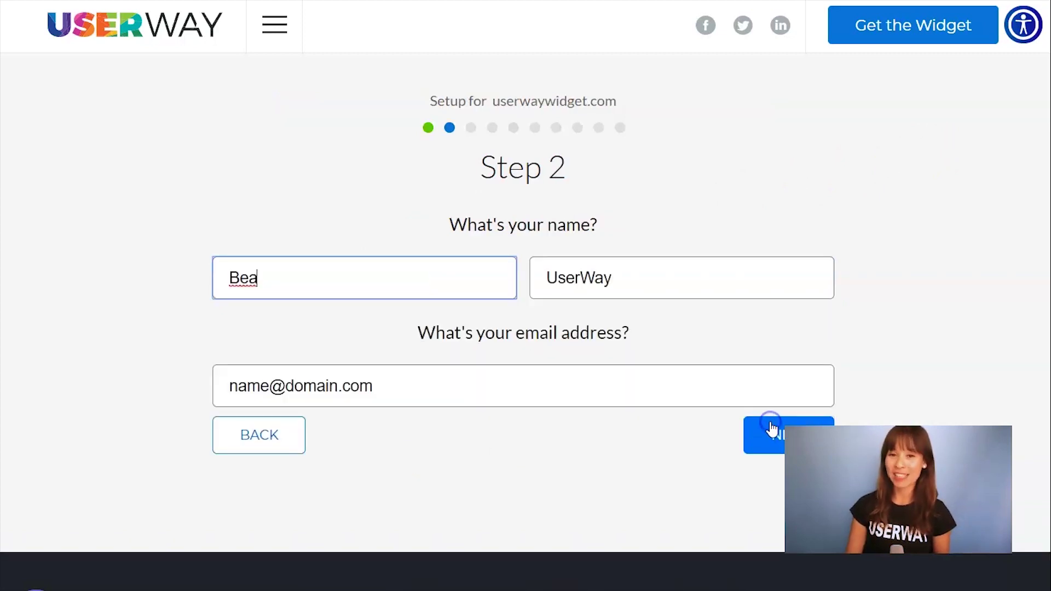
scroll(947, 255, down, 2)
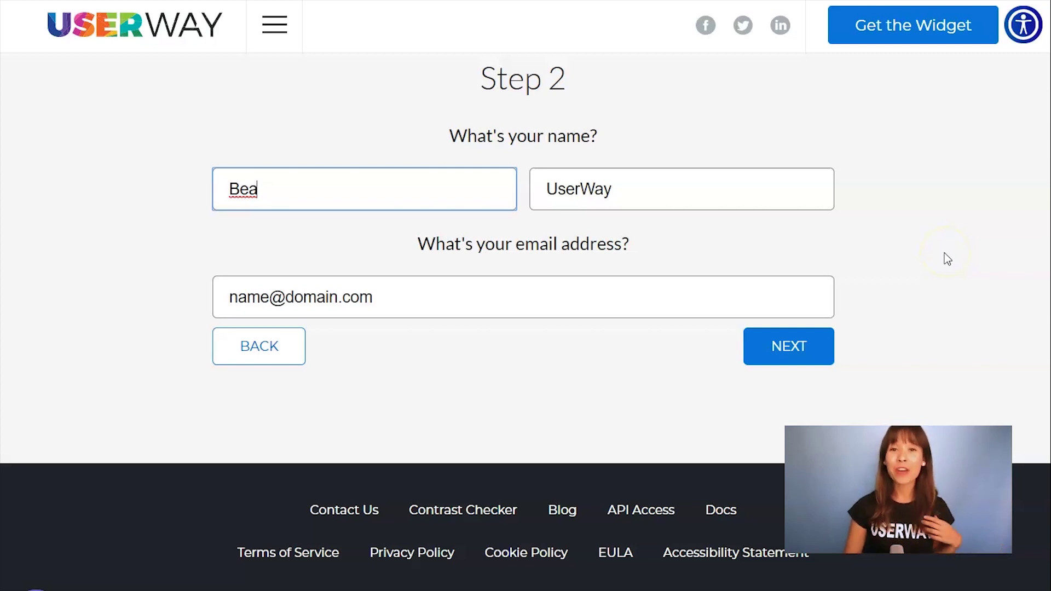
click(788, 347)
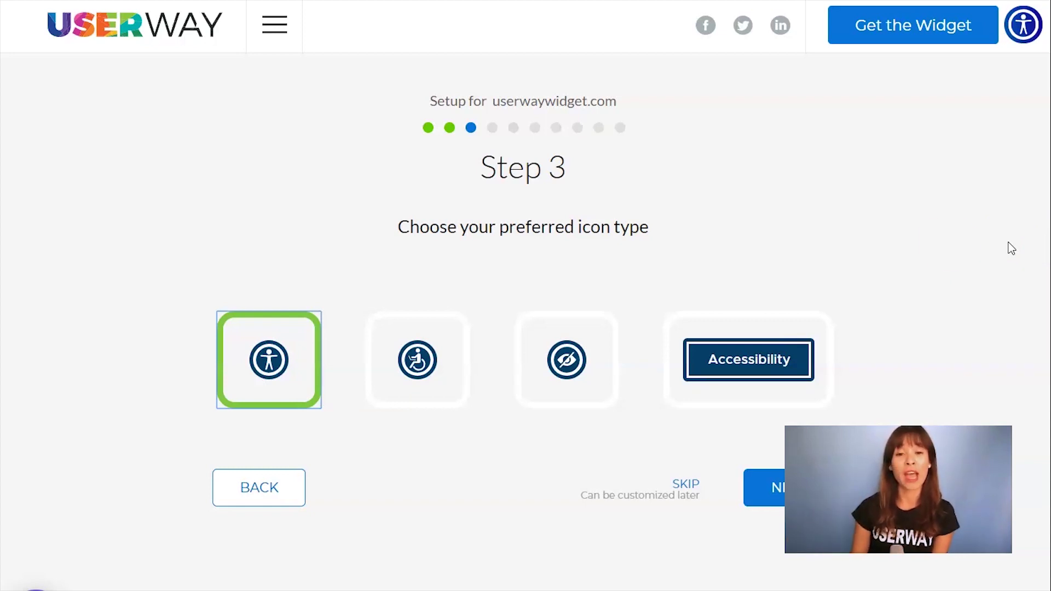
- Keep the default icon type, the large button size and the #053f67 colour
scroll(827, 244, down, 1)
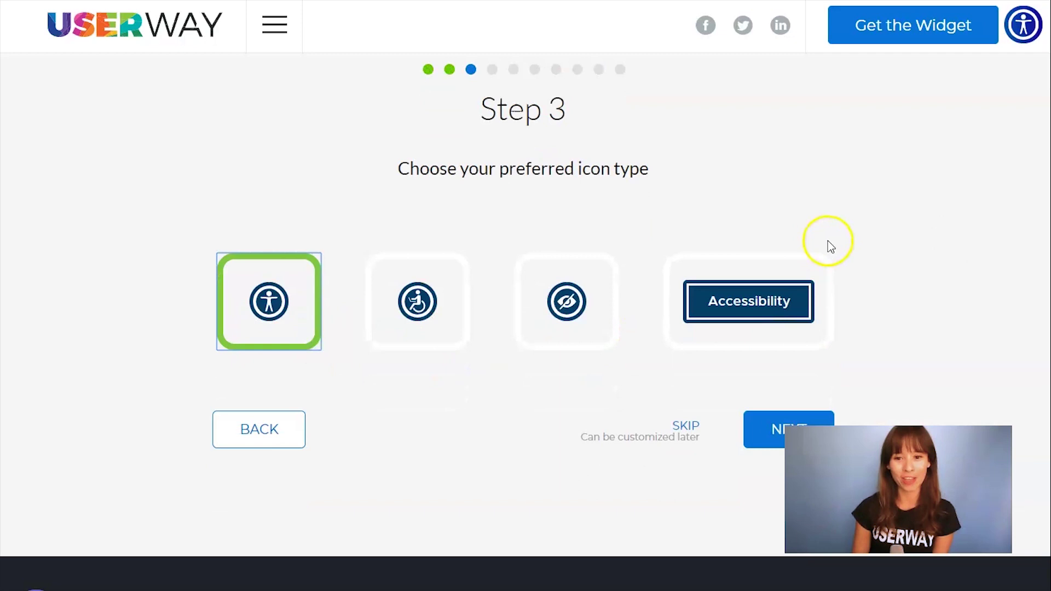
click(786, 400)
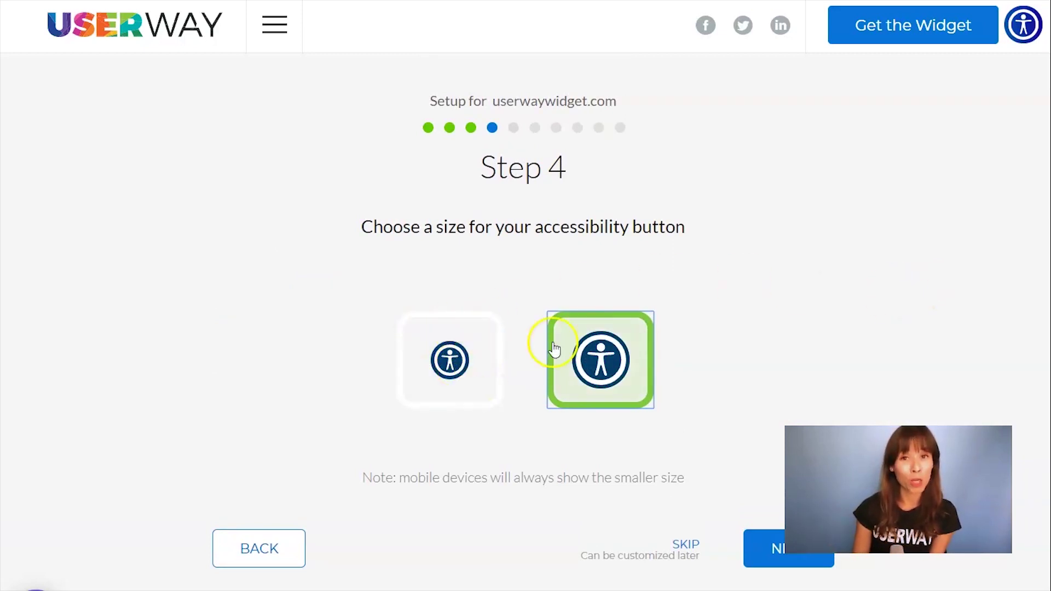
scroll(730, 336, down, 3)
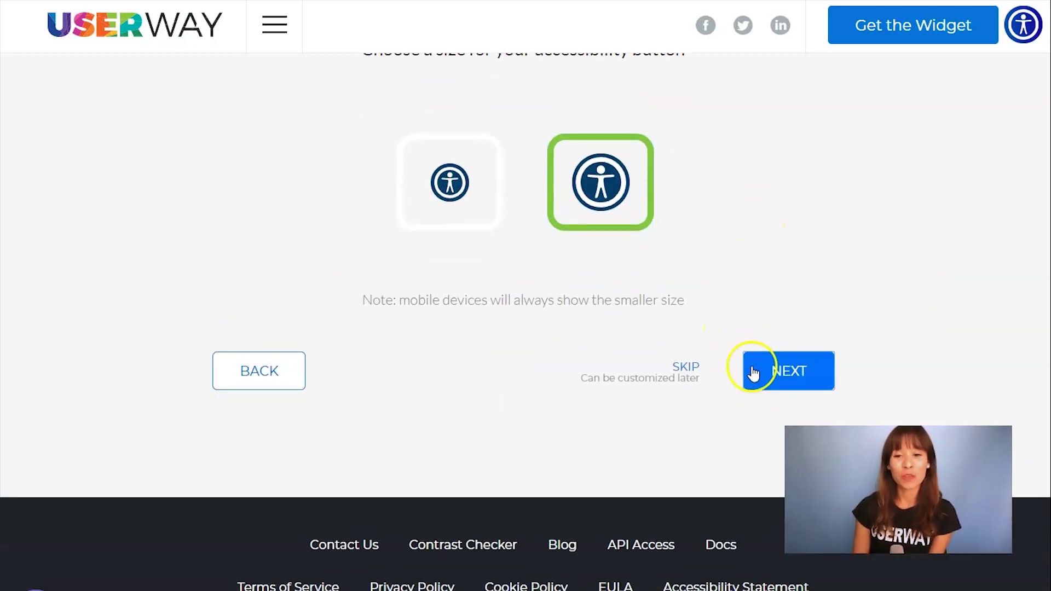
click(753, 373)
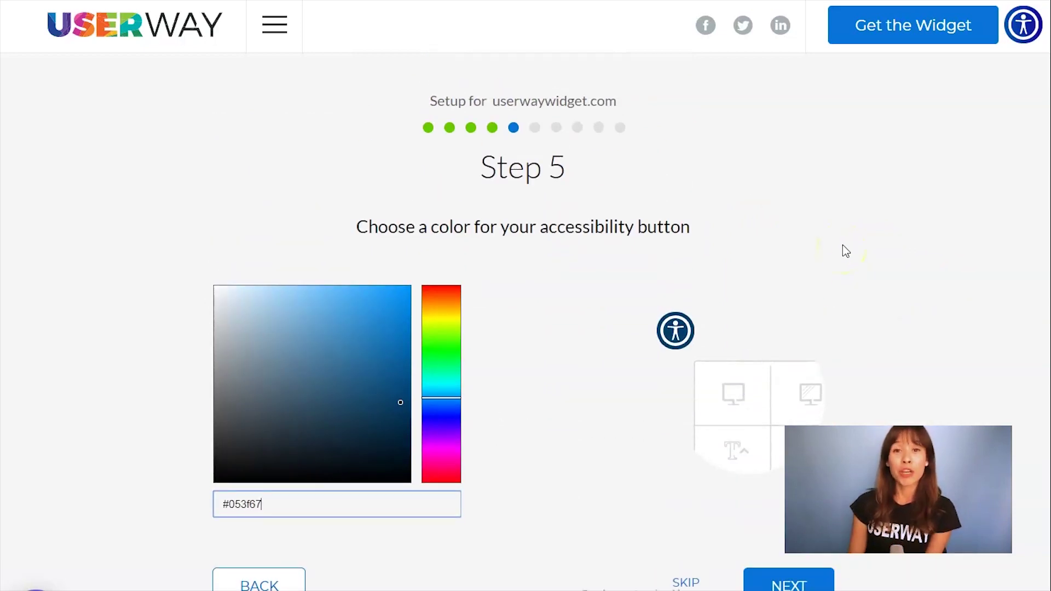
scroll(842, 246, down, 2)
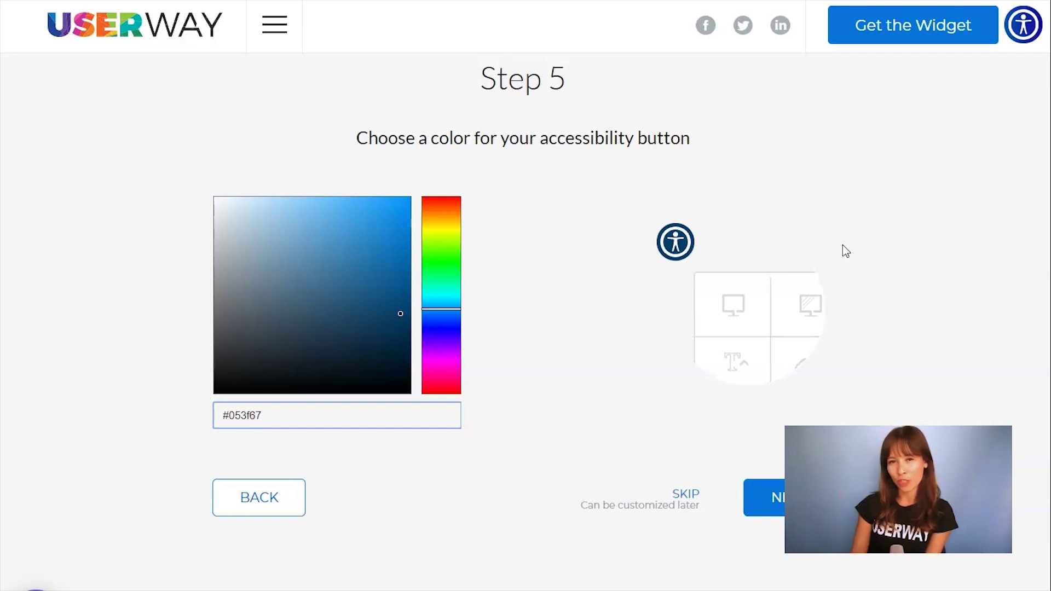
click(751, 508)
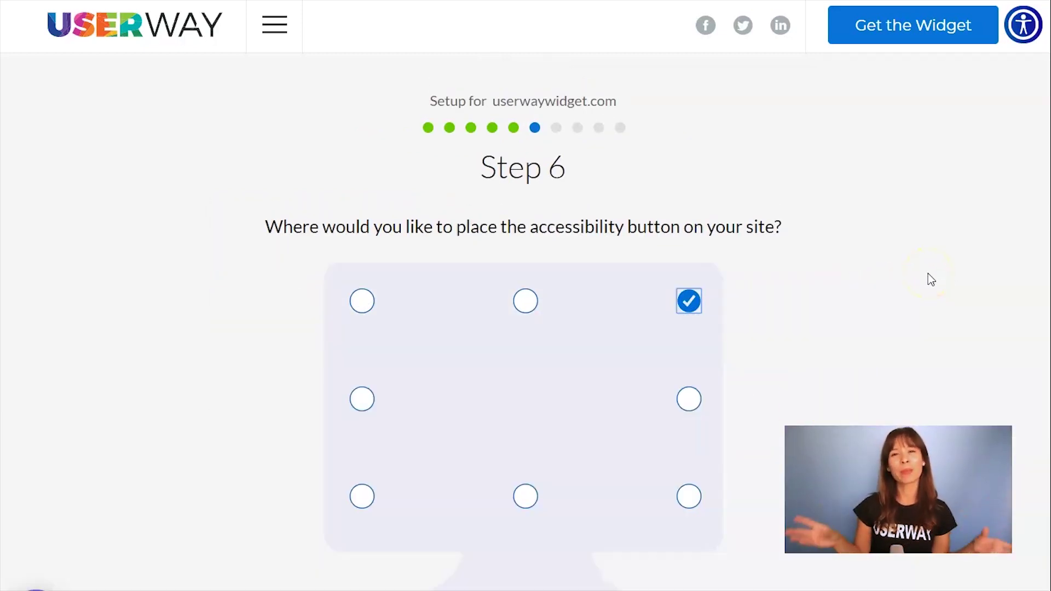
- Keep the accessibility button placed at the top-right
click(707, 316)
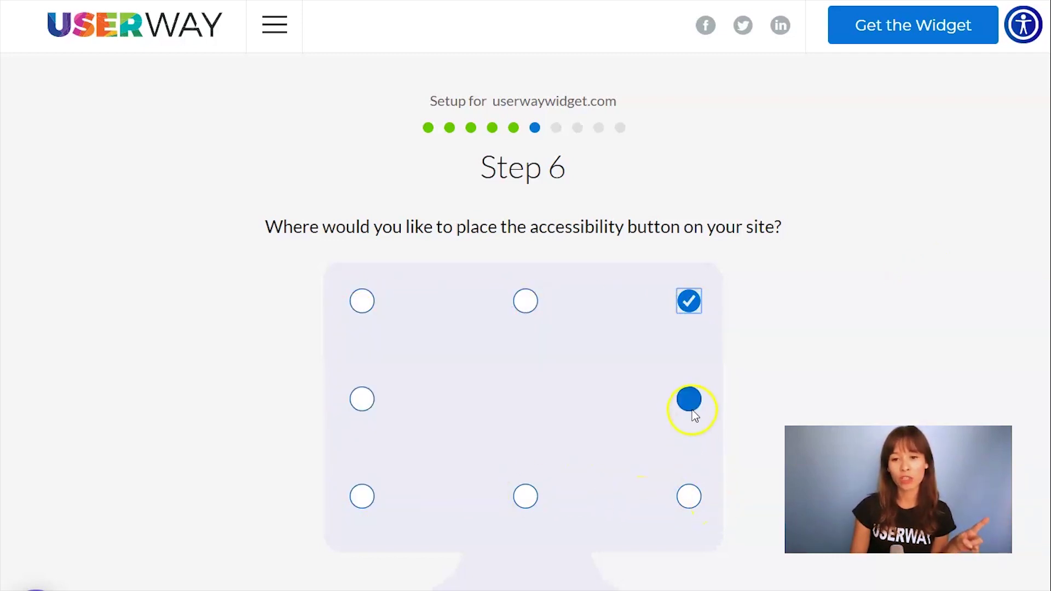
scroll(809, 227, down, 3)
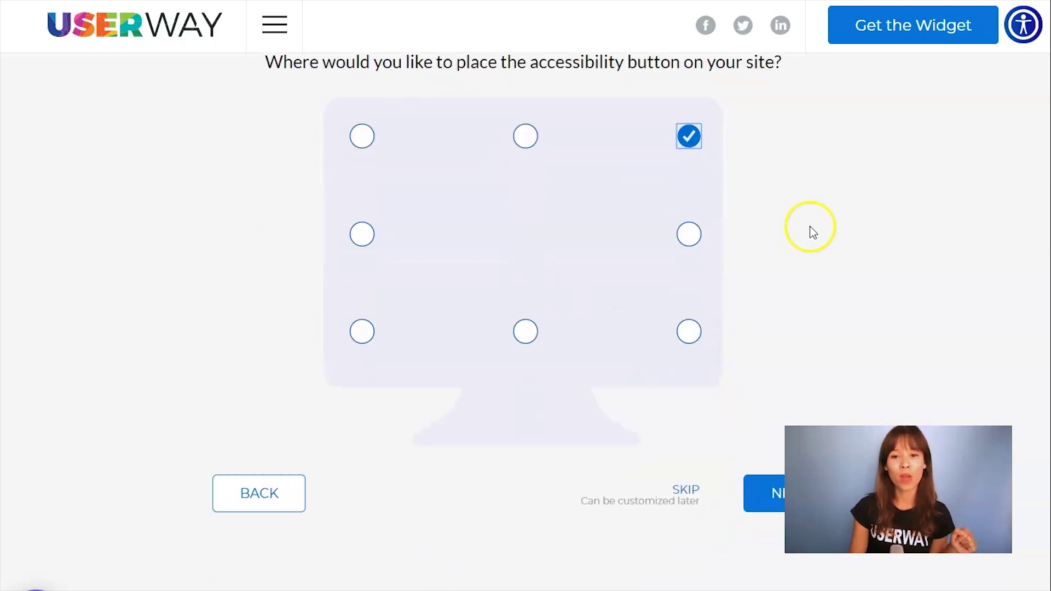
click(761, 469)
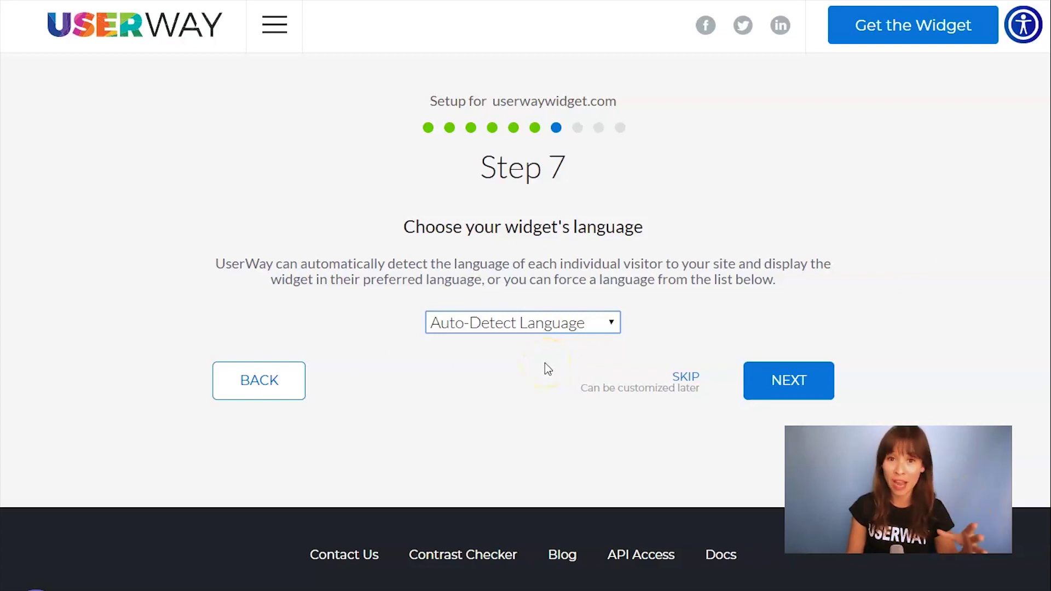
- Leave the widget language on Auto-Detect Language and continue
click(611, 322)
mouse_move(622, 7)
mouse_down()
mouse_move(616, 139)
mouse_move(624, 7)
mouse_up()
click(863, 217)
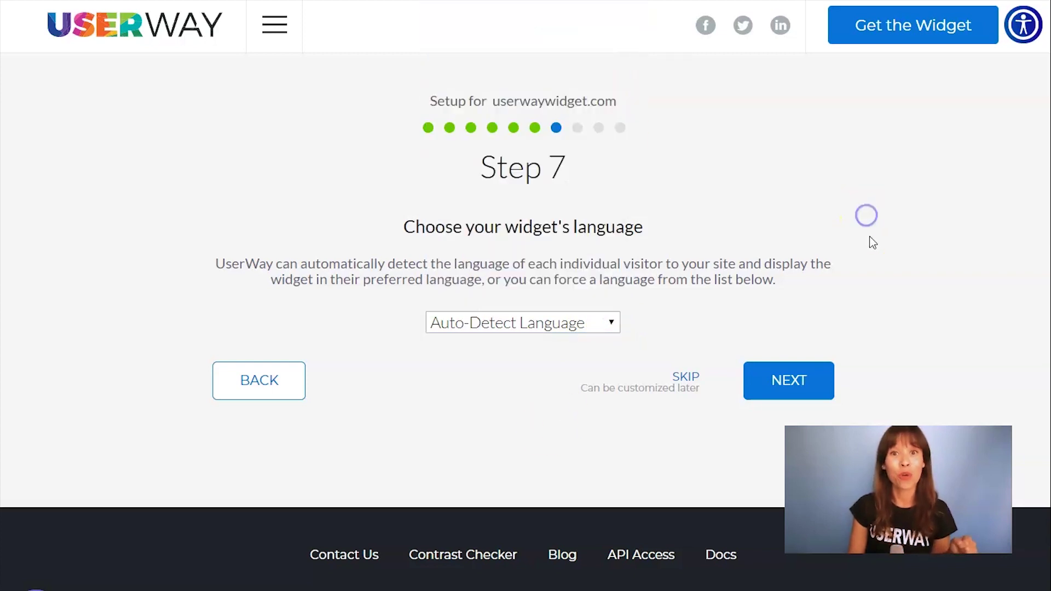
scroll(856, 245, down, 3)
click(789, 289)
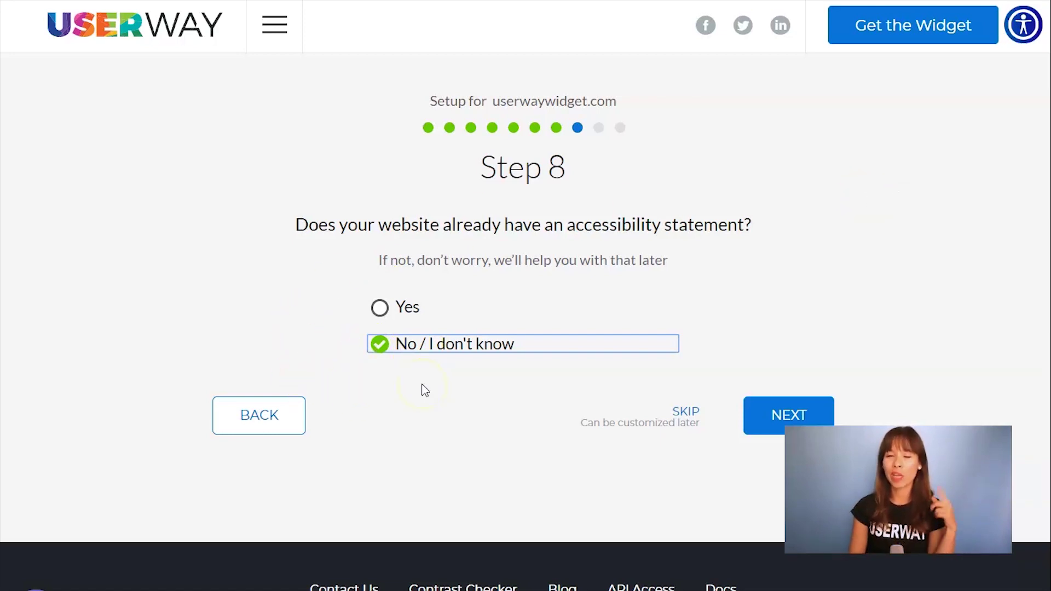
- Ask to learn more about the white-label version and copy the widget's Basic Script
click(762, 411)
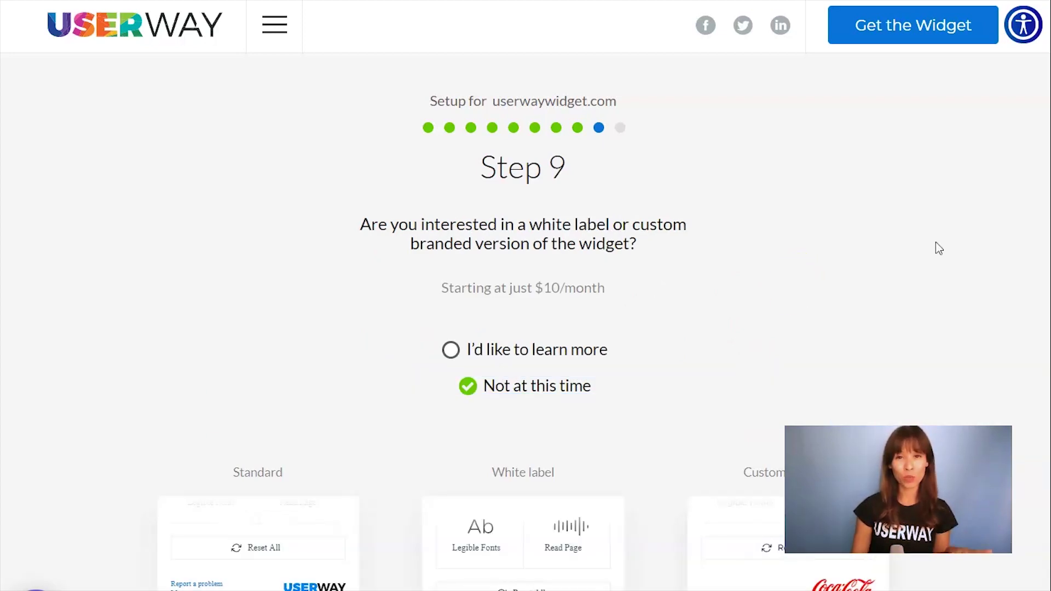
click(450, 349)
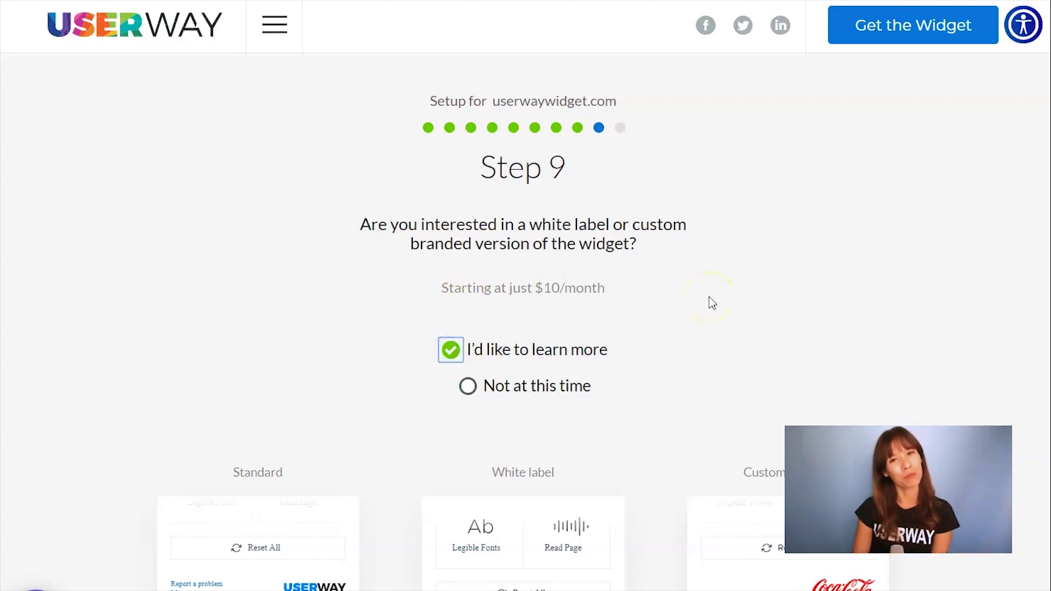
scroll(708, 296, down, 6)
click(771, 353)
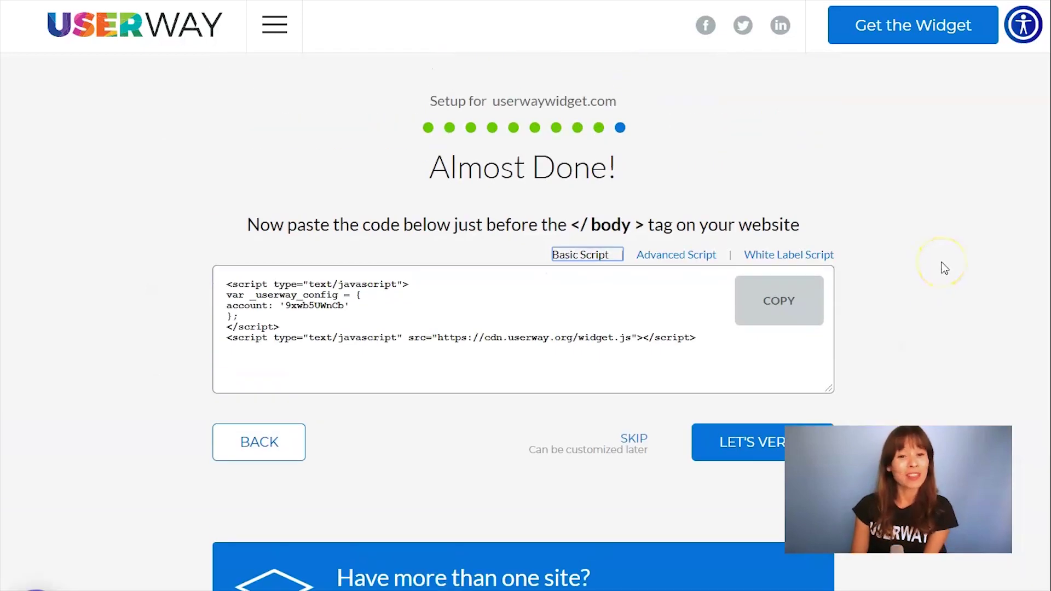
click(810, 305)
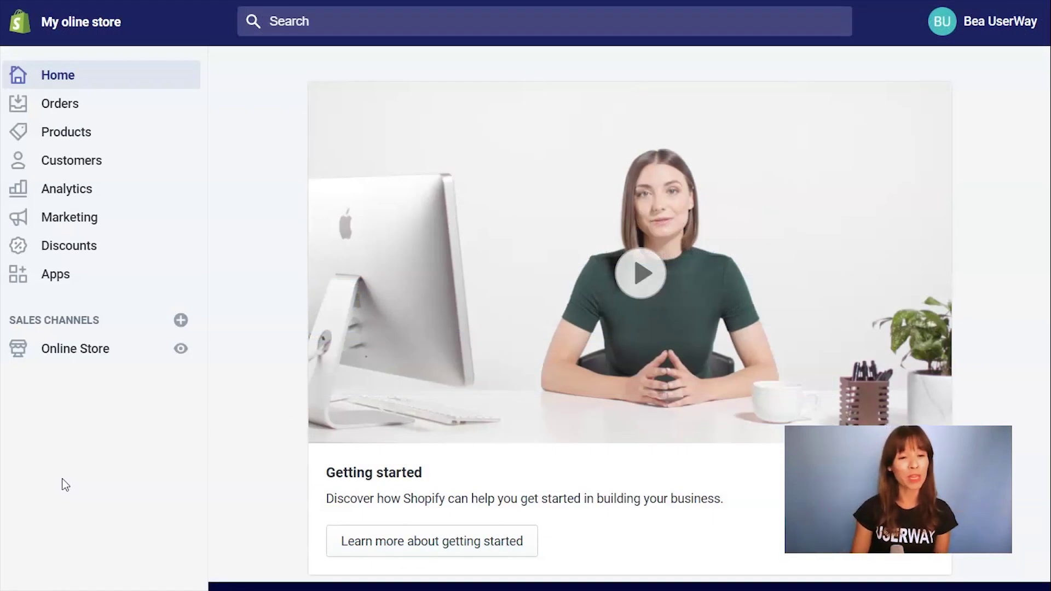
- Go to Online Store > Themes in the Shopify admin
click(59, 353)
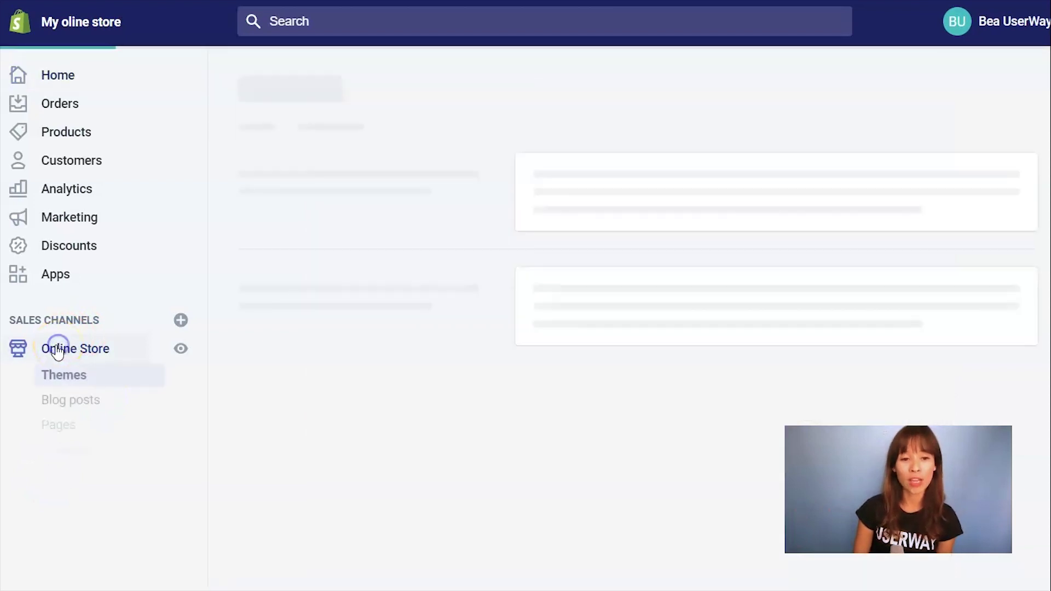
click(77, 381)
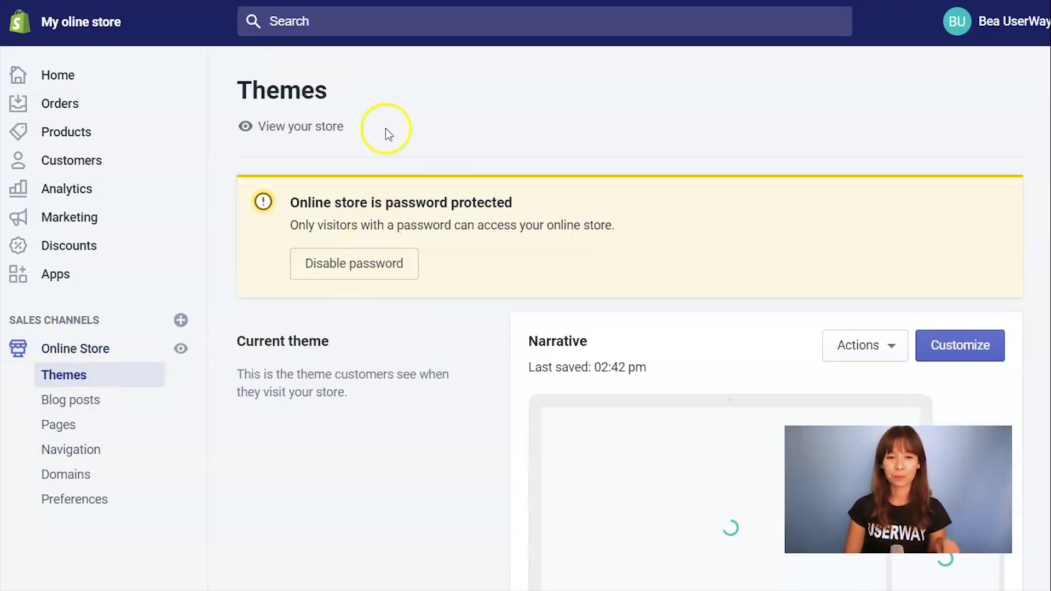
scroll(232, 185, down, 8)
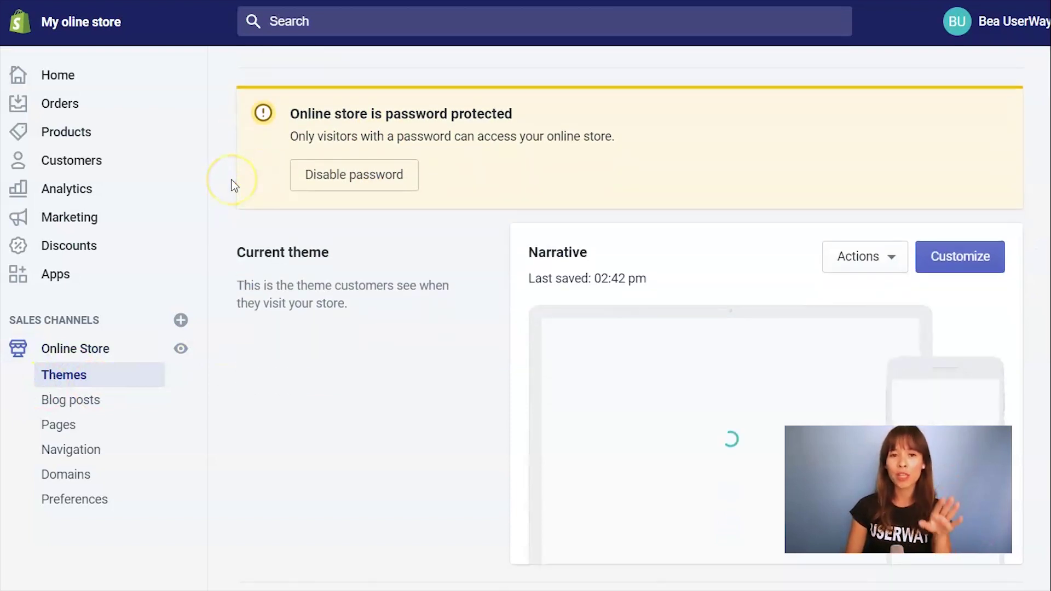
scroll(232, 188, up, 5)
scroll(232, 189, up, 2)
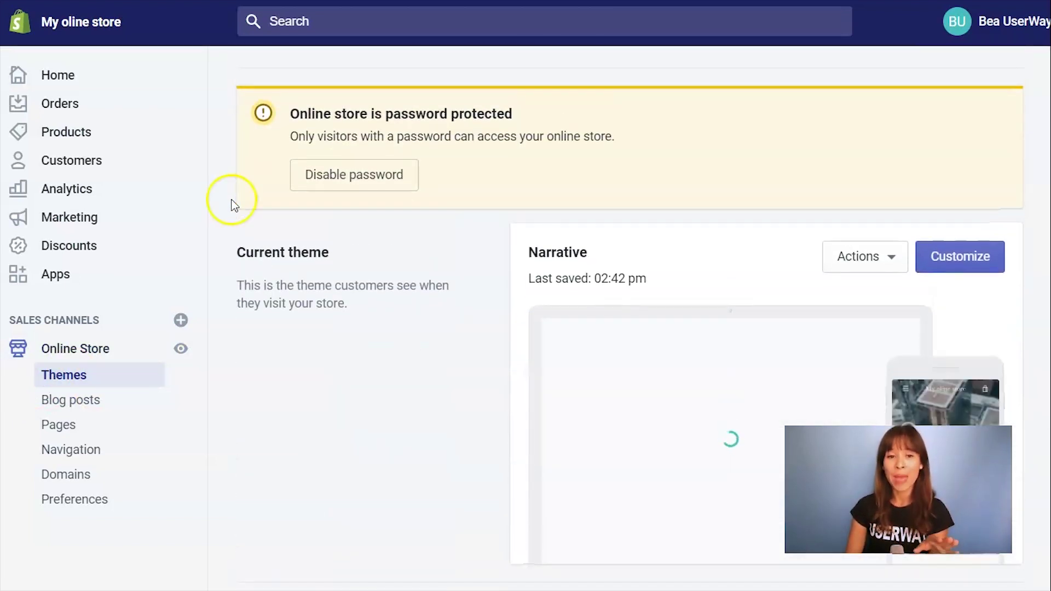
click(234, 255)
drag(289, 250, 646, 279)
click(288, 250)
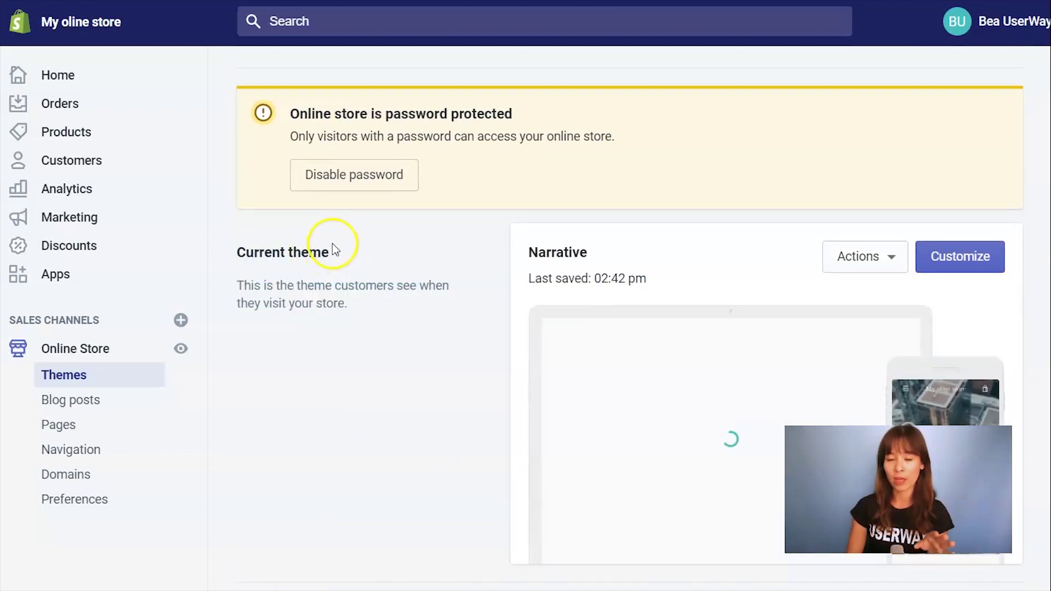
scroll(336, 250, down, 8)
scroll(402, 284, up, 8)
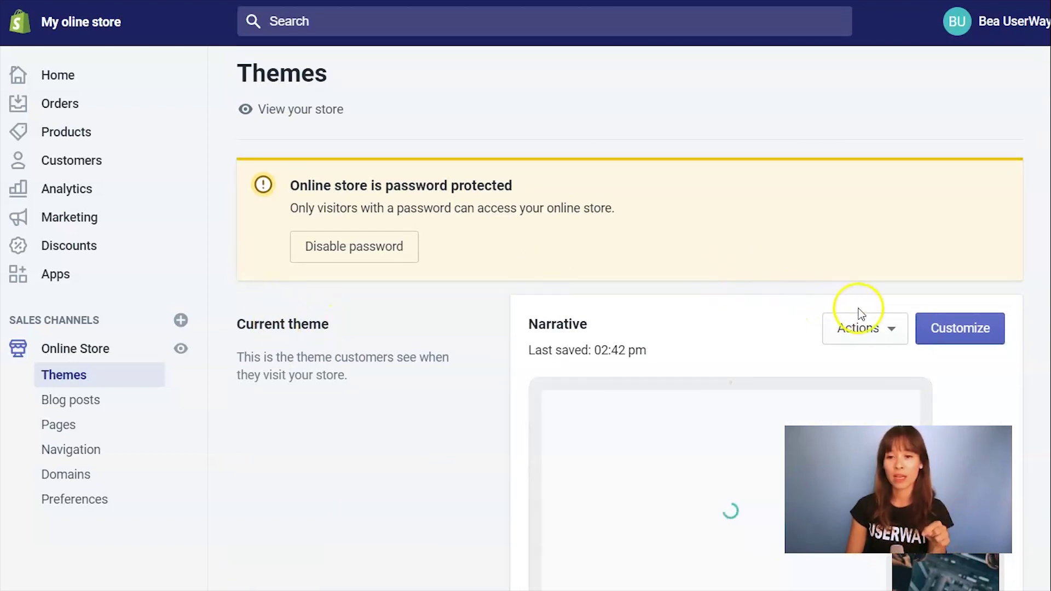
- Choose Edit code from the Narrative theme's Actions menu
click(885, 328)
scroll(887, 332, down, 3)
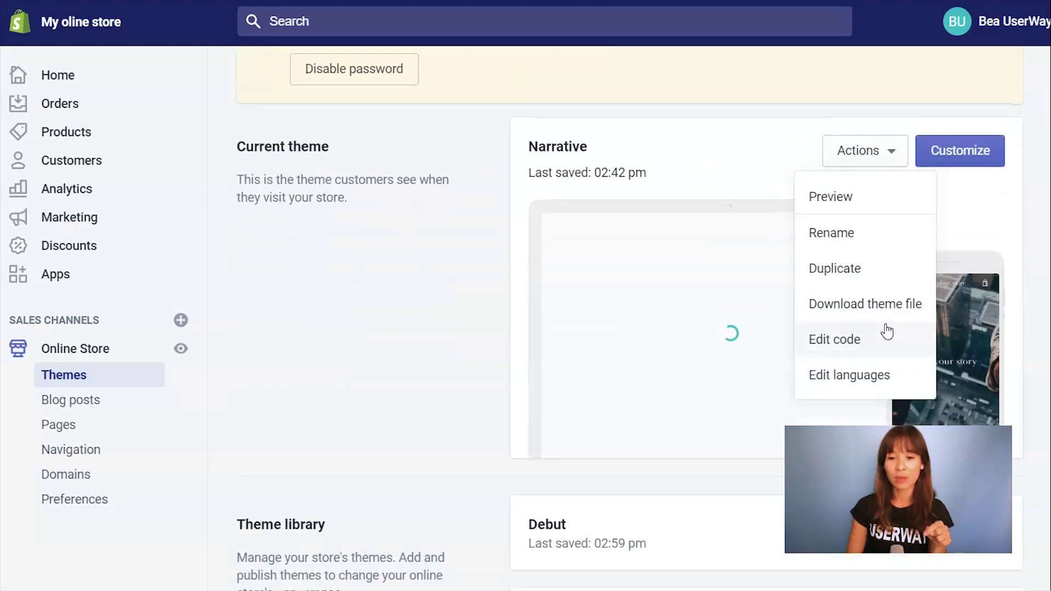
scroll(899, 151, down, 2)
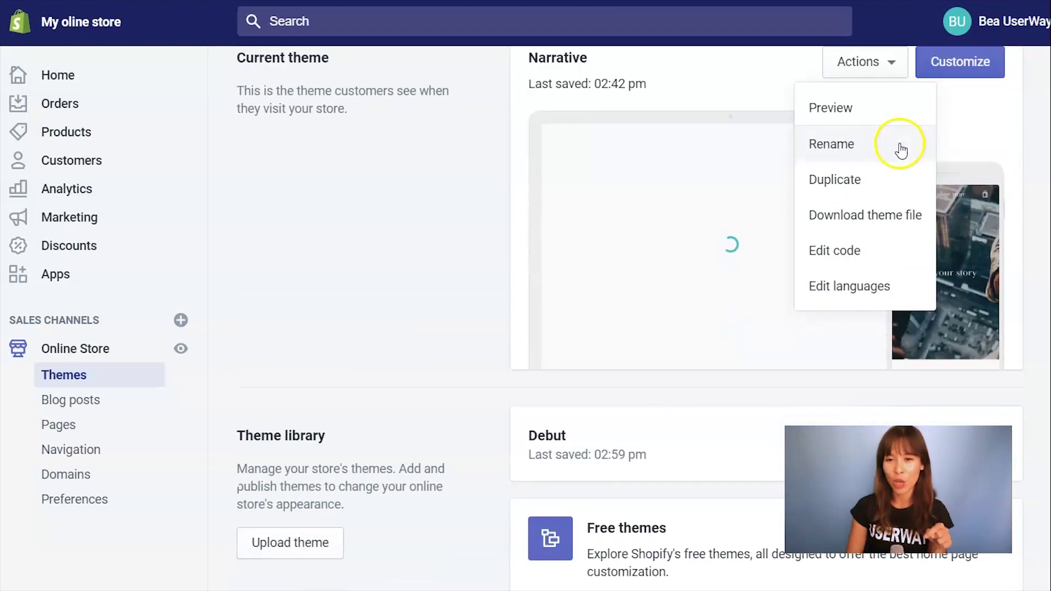
click(887, 60)
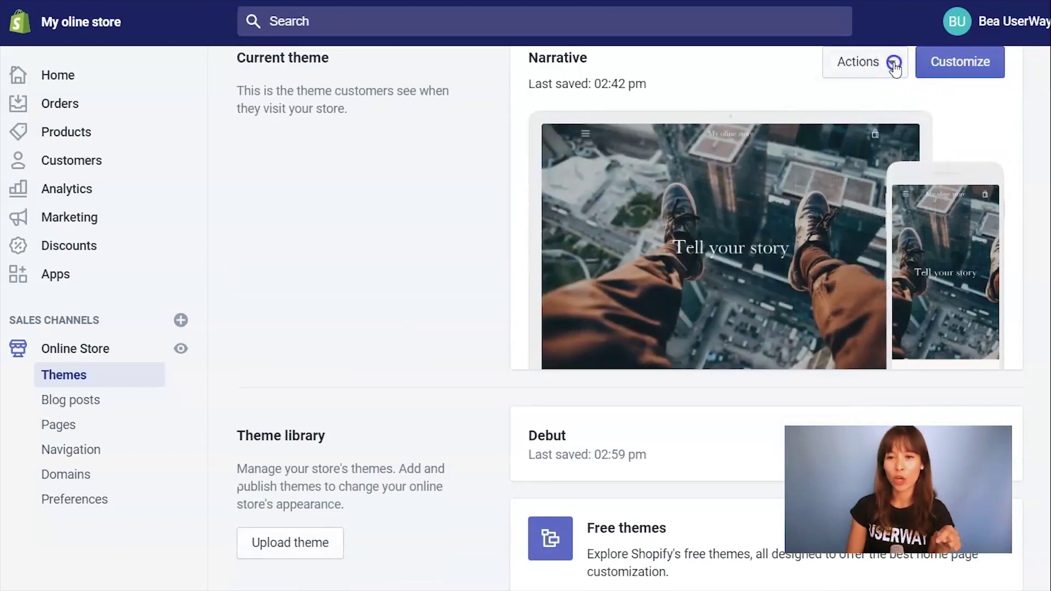
click(889, 62)
click(850, 252)
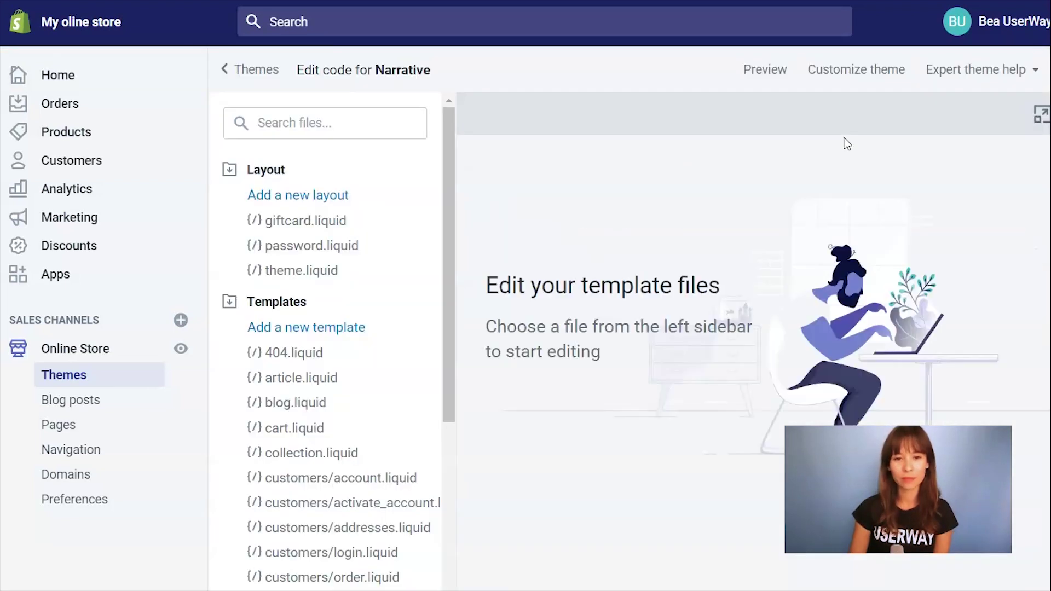
- Paste the UserWay script into theme.liquid on new lines just above </body>
click(313, 271)
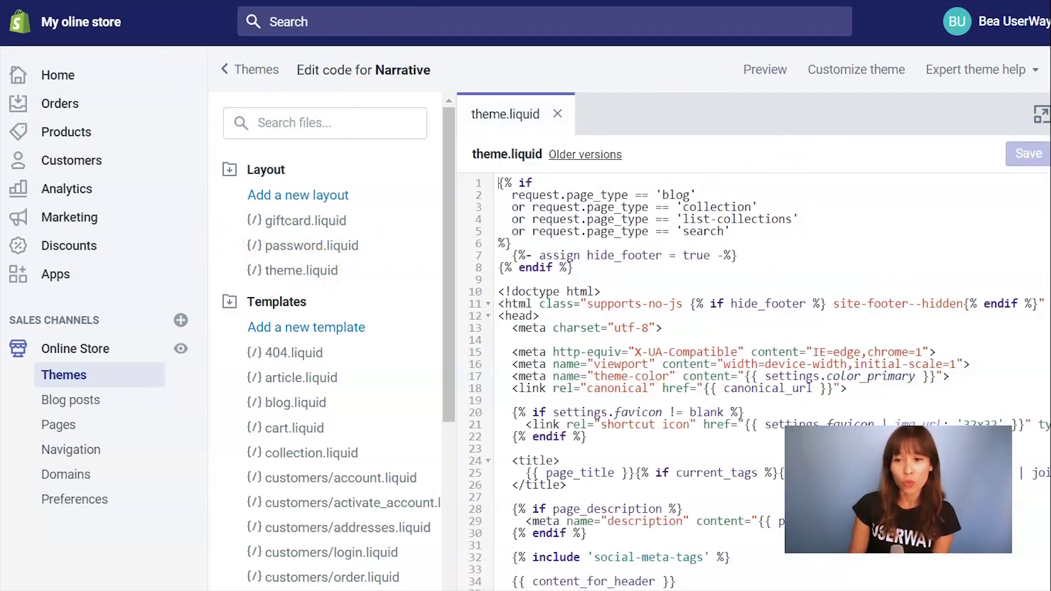
scroll(759, 382, down, 8)
scroll(759, 382, down, 10)
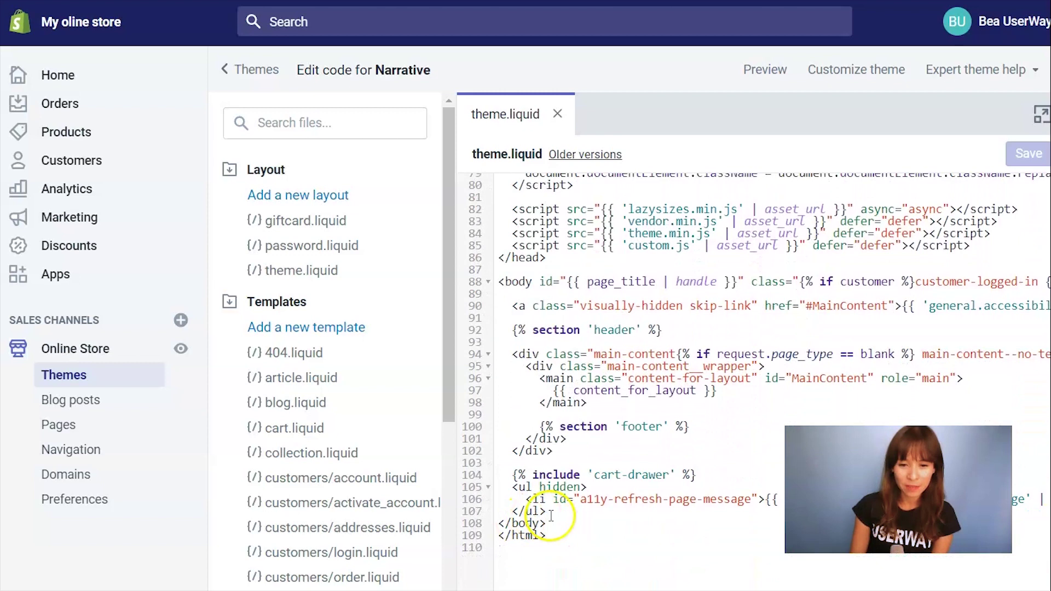
click(505, 526)
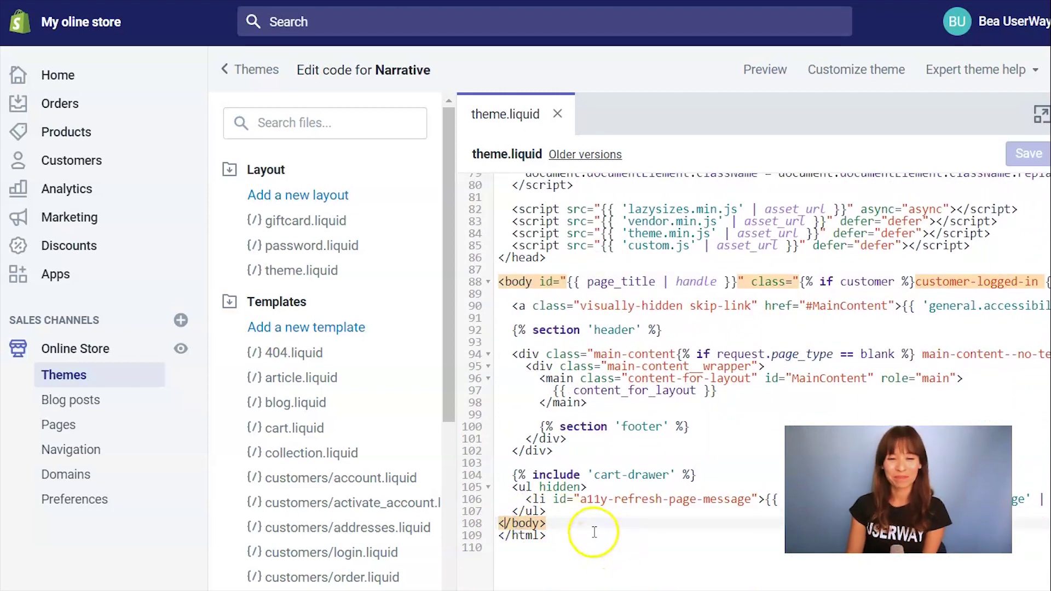
click(572, 514)
key(Return)
key(Return)
key(Return)
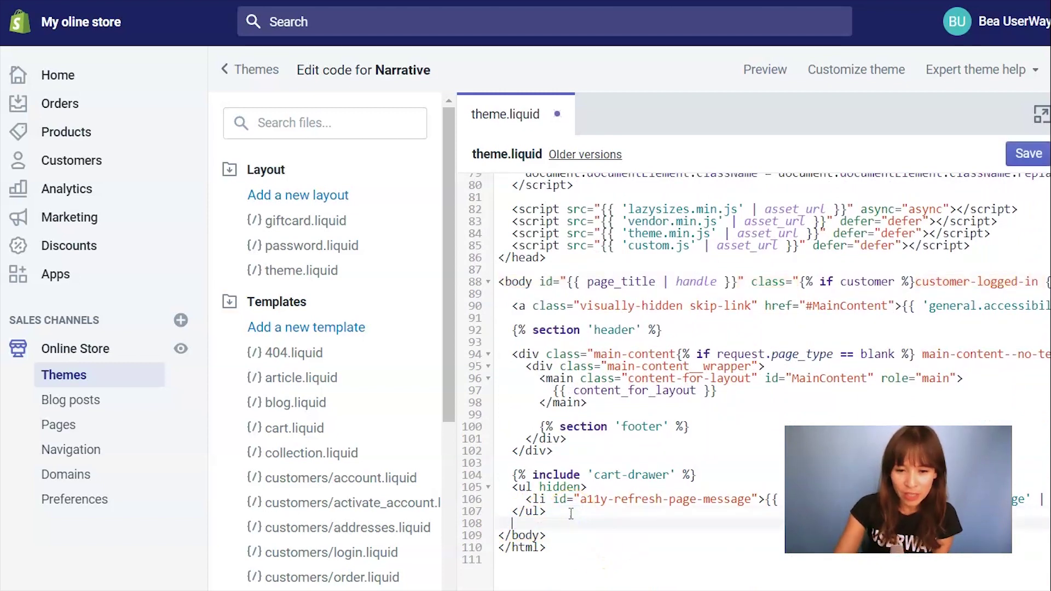
key(Return)
scroll(570, 509, down, 1)
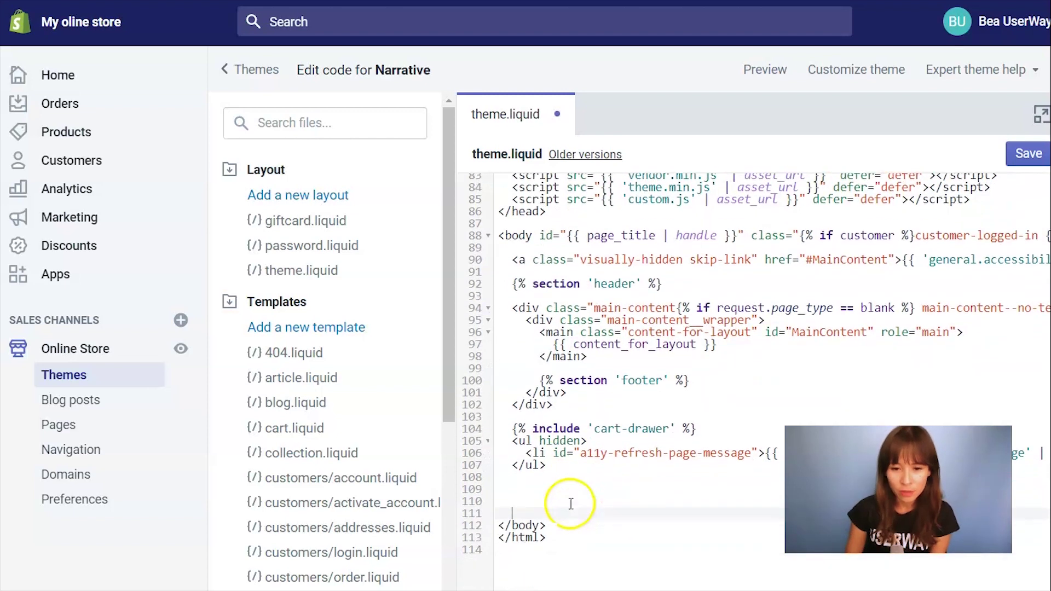
key(Return)
key(Up)
key(Up)
key(Up)
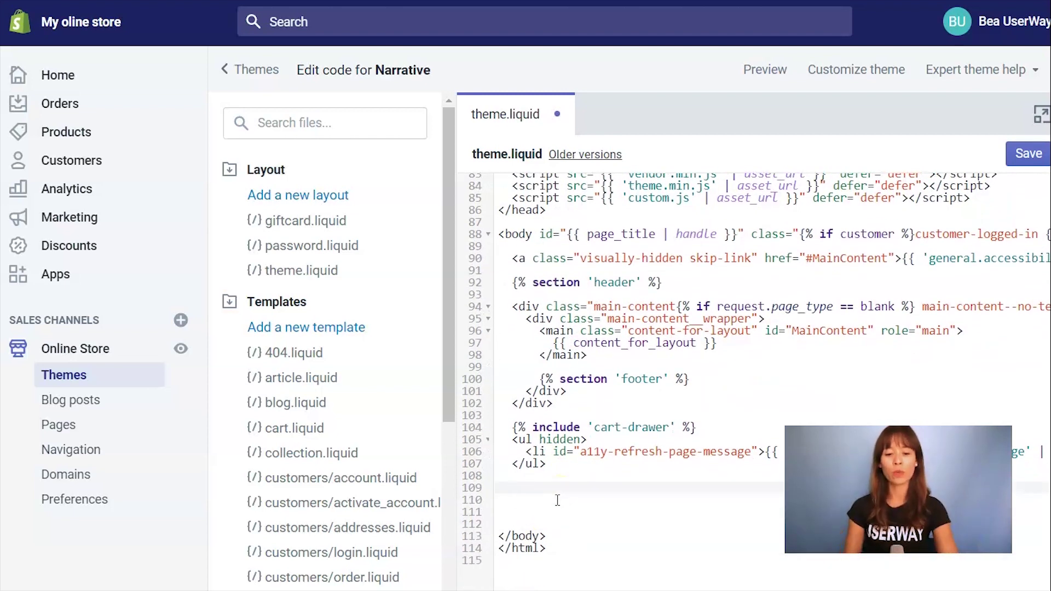
key(ctrl+v)
scroll(557, 498, down, 1)
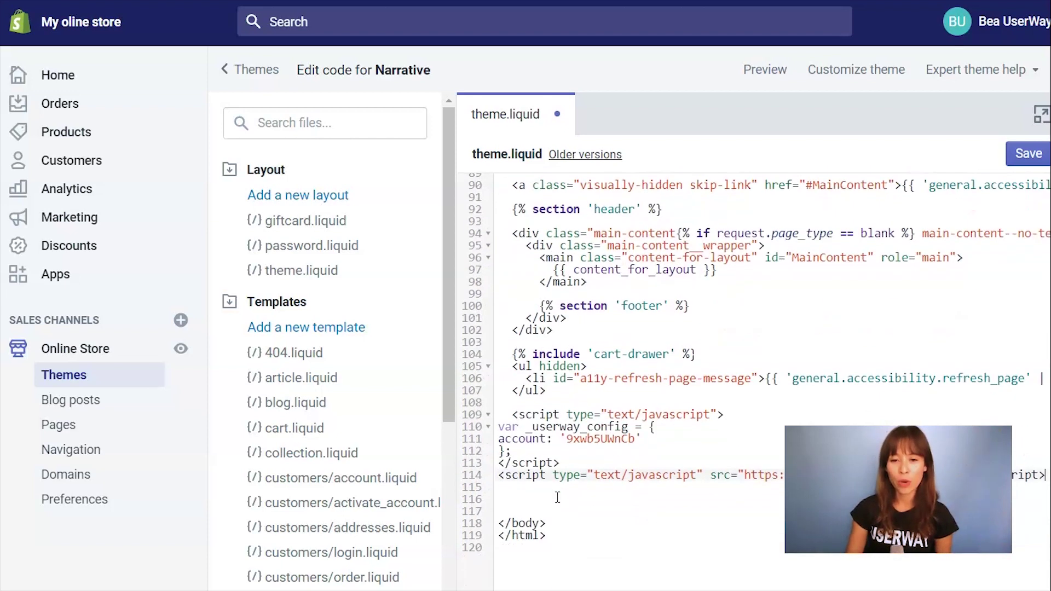
- Save theme.liquid and open the store preview in a new tab
click(1024, 157)
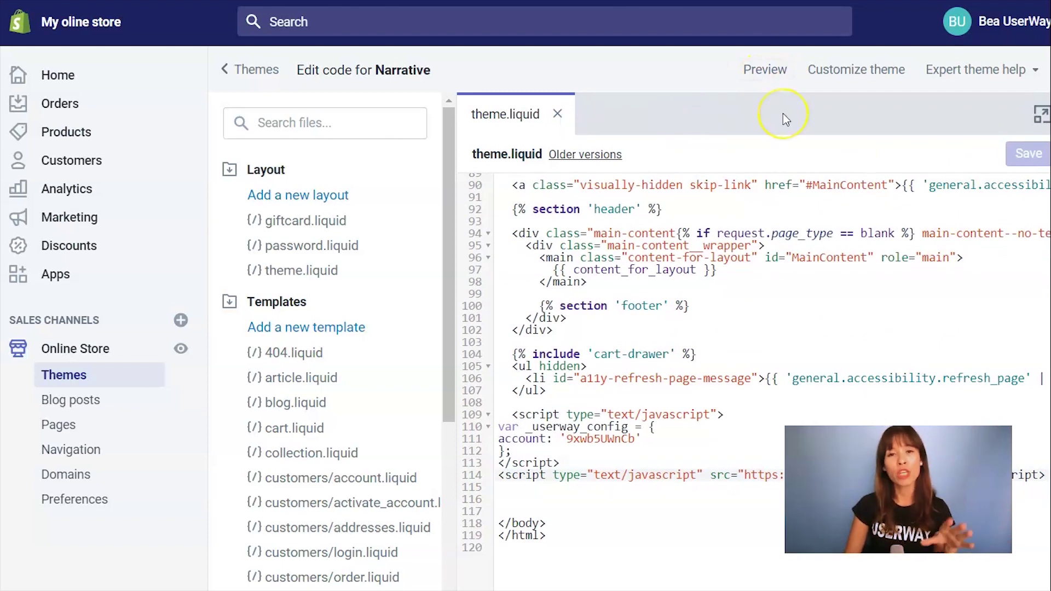
right_click(765, 72)
click(780, 83)
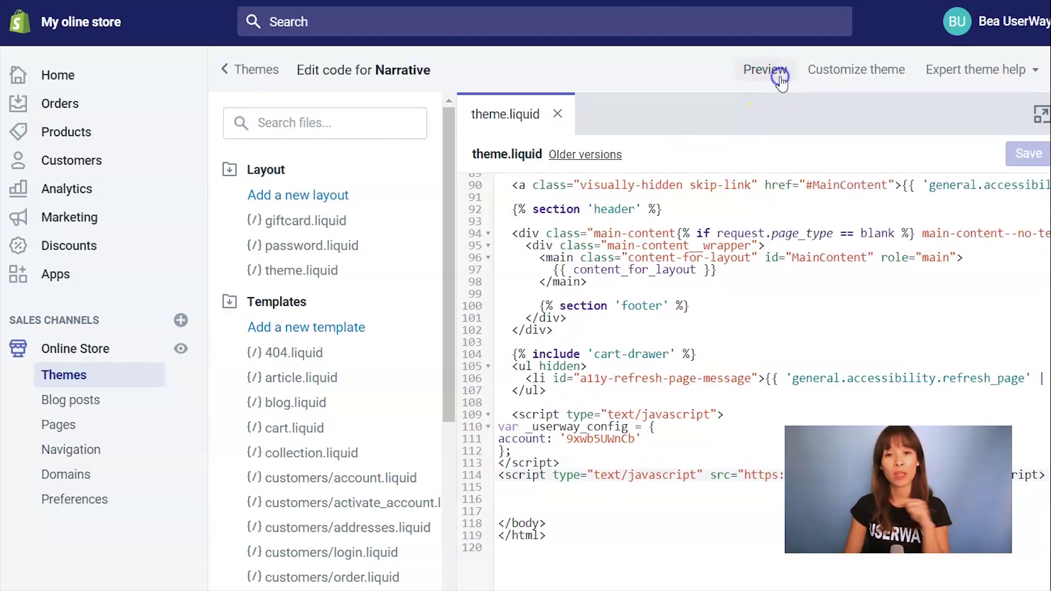
- Switch to the store preview tab and open the UserWay accessibility menu at top right
key(ctrl+Tab)
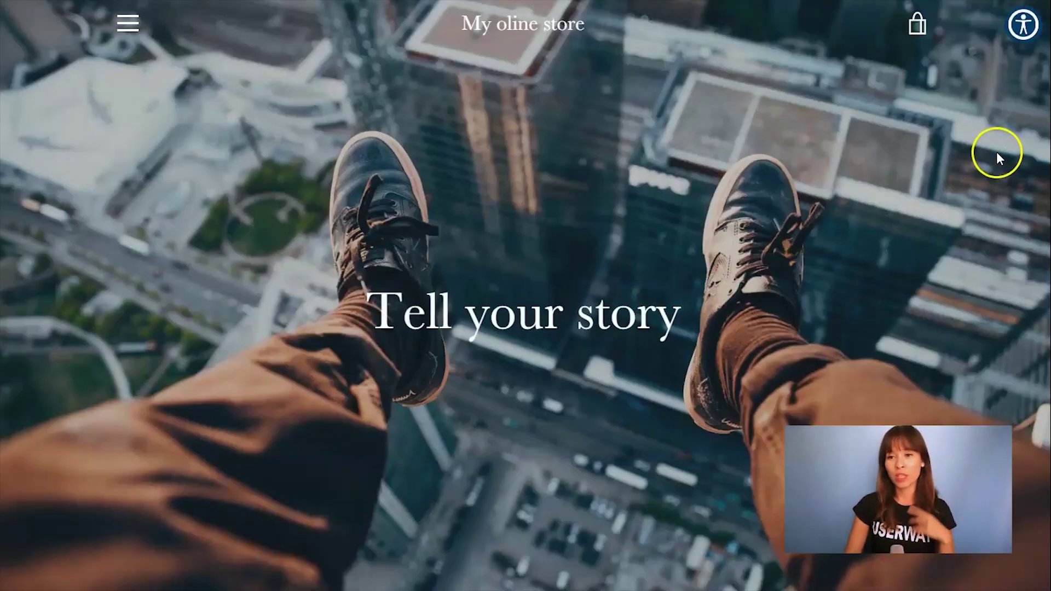
click(1020, 32)
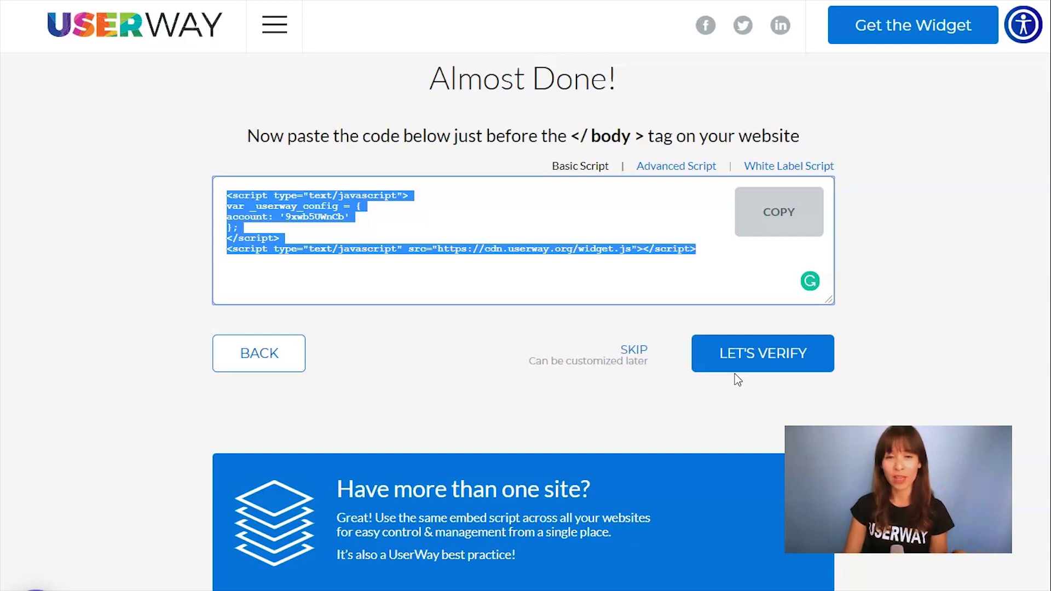
- Skip customizing and review the generated accessibility statement for Userwaywidget.com
click(633, 351)
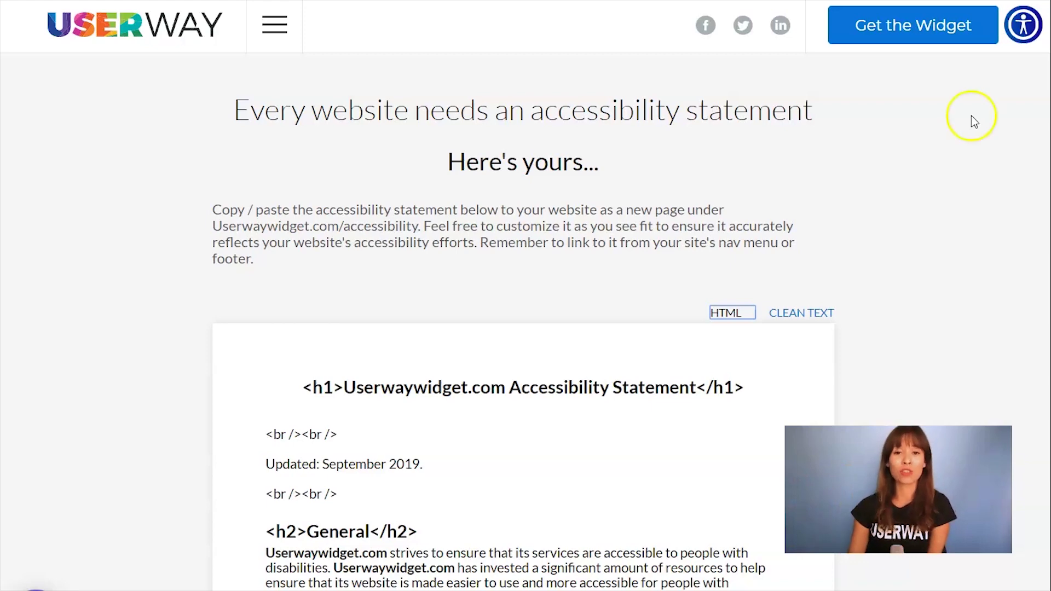
scroll(956, 183, down, 3)
scroll(957, 176, down, 2)
scroll(956, 177, up, 3)
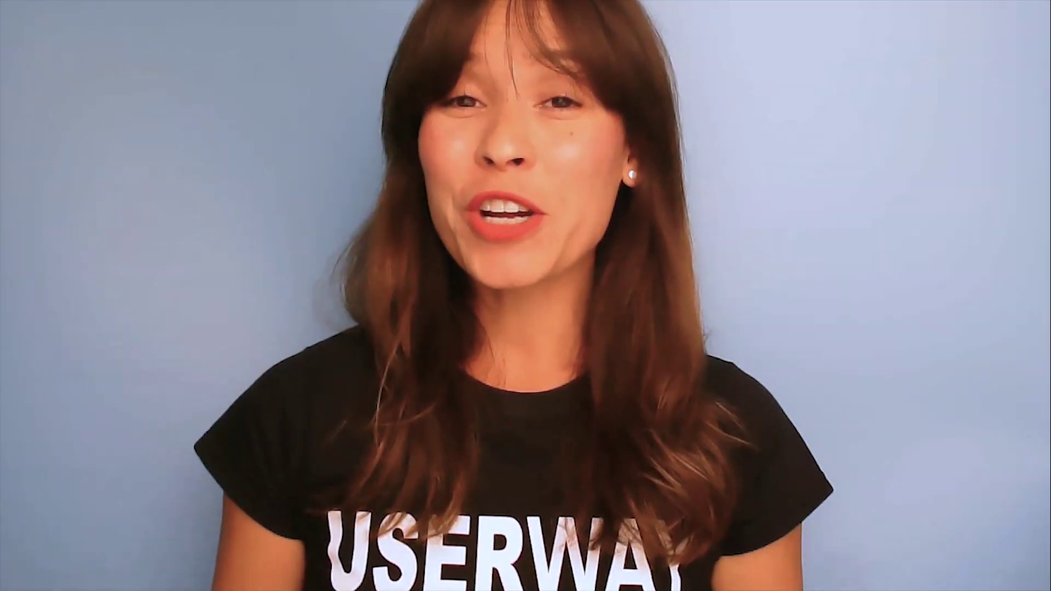